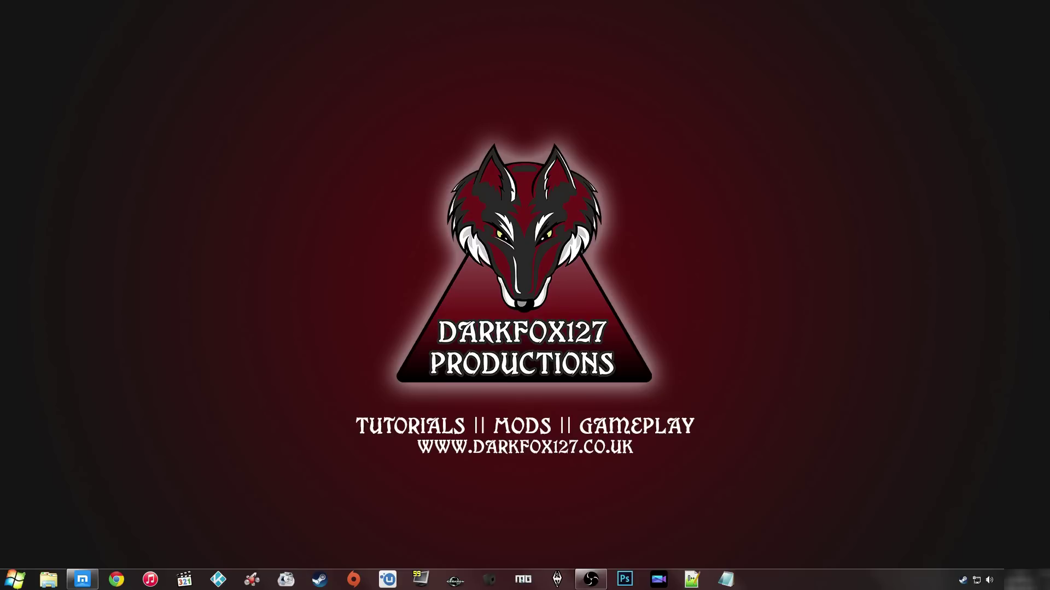
# Switch to the web browser and look over the TES5Edit page on Skyrim Nexus, including its first screenshot
pyautogui.click(83, 580)
pyautogui.click(51, 8)
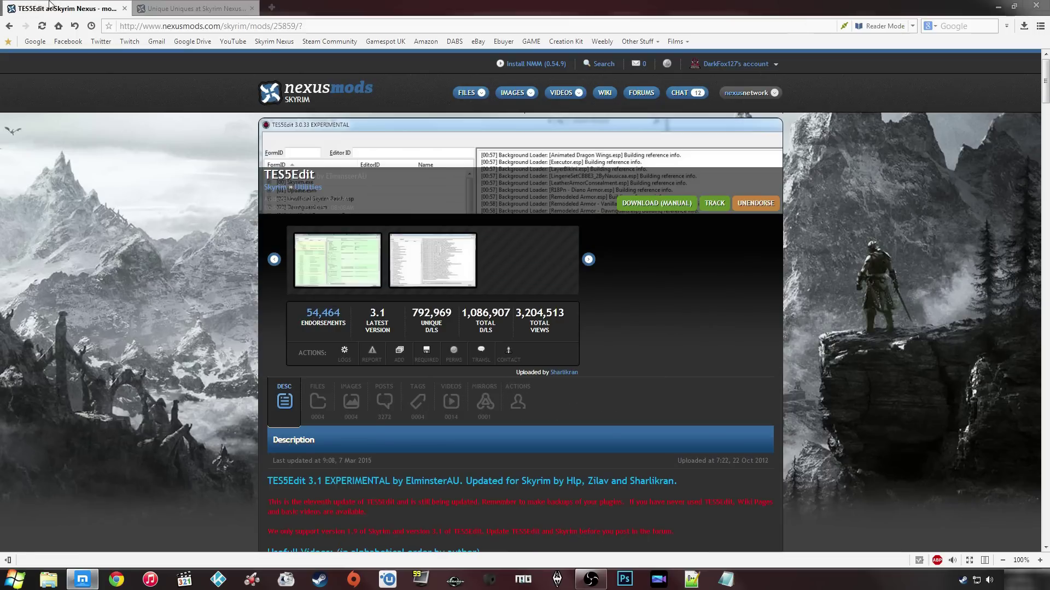
pyautogui.click(326, 262)
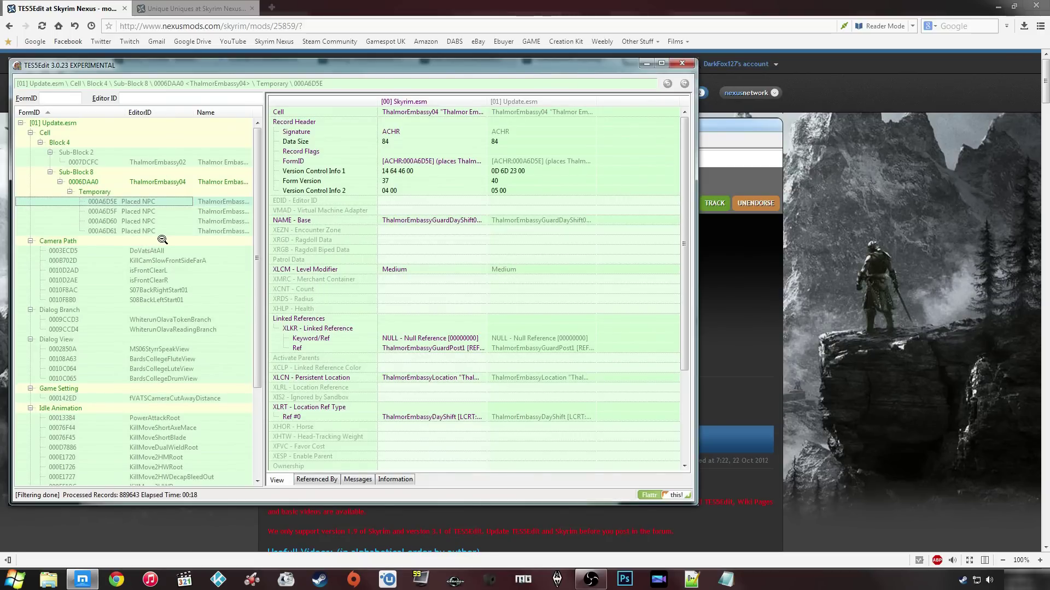
pyautogui.click(215, 311)
pyautogui.scroll(-15, 207, 283)
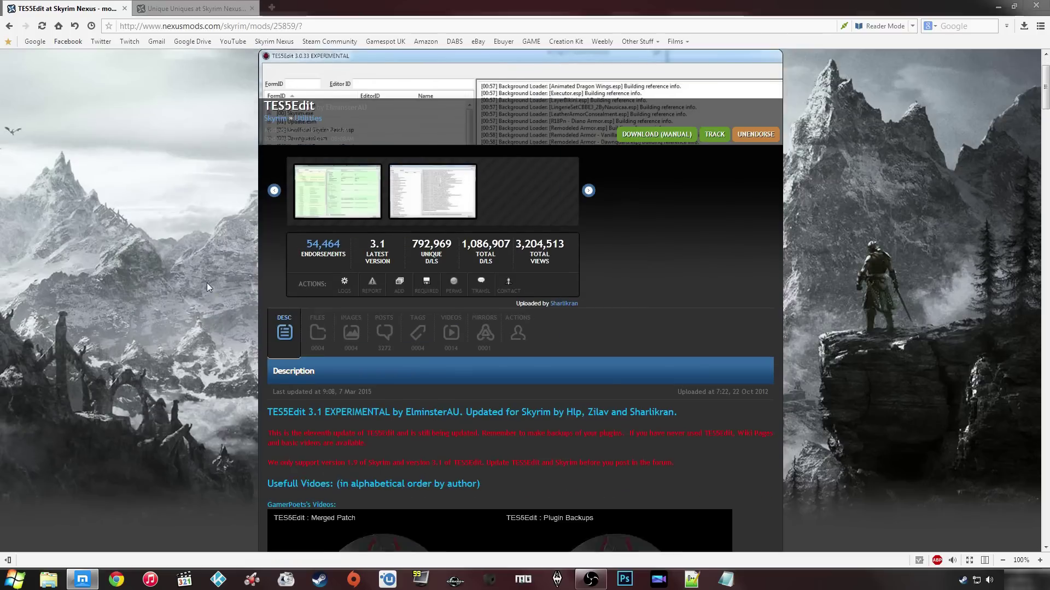
pyautogui.scroll(15, 208, 268)
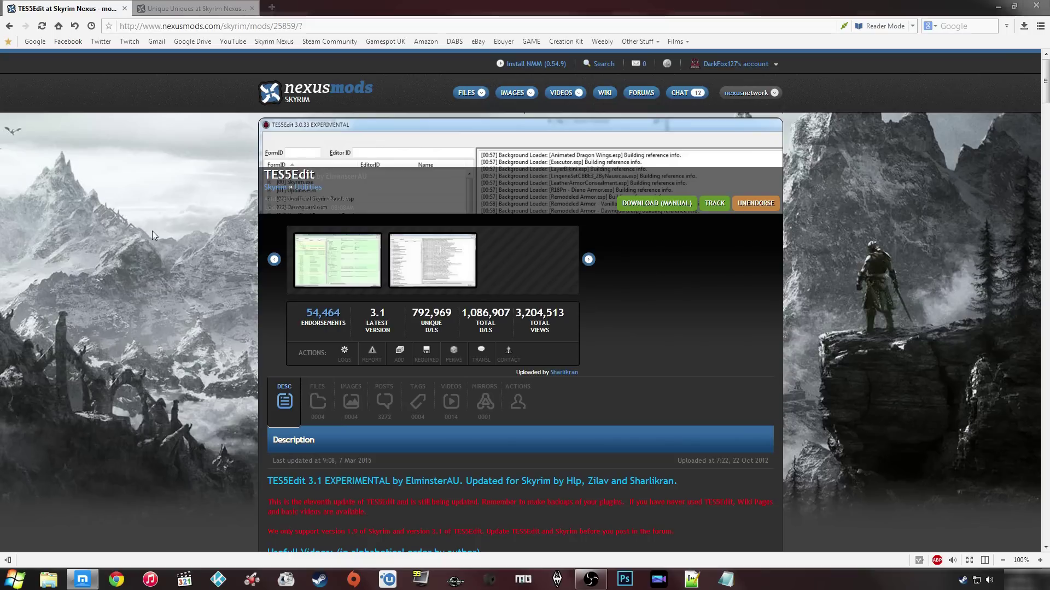
# View the weapon images on the Unique Uniques mod page
pyautogui.click(200, 7)
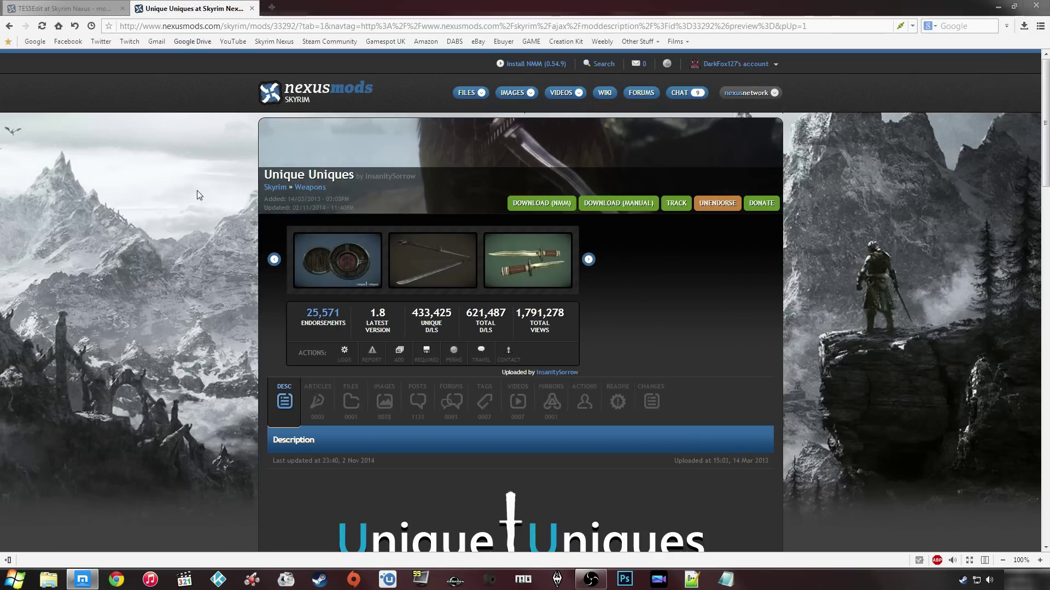
pyautogui.click(341, 268)
pyautogui.click(500, 295)
pyautogui.click(441, 287)
pyautogui.click(443, 268)
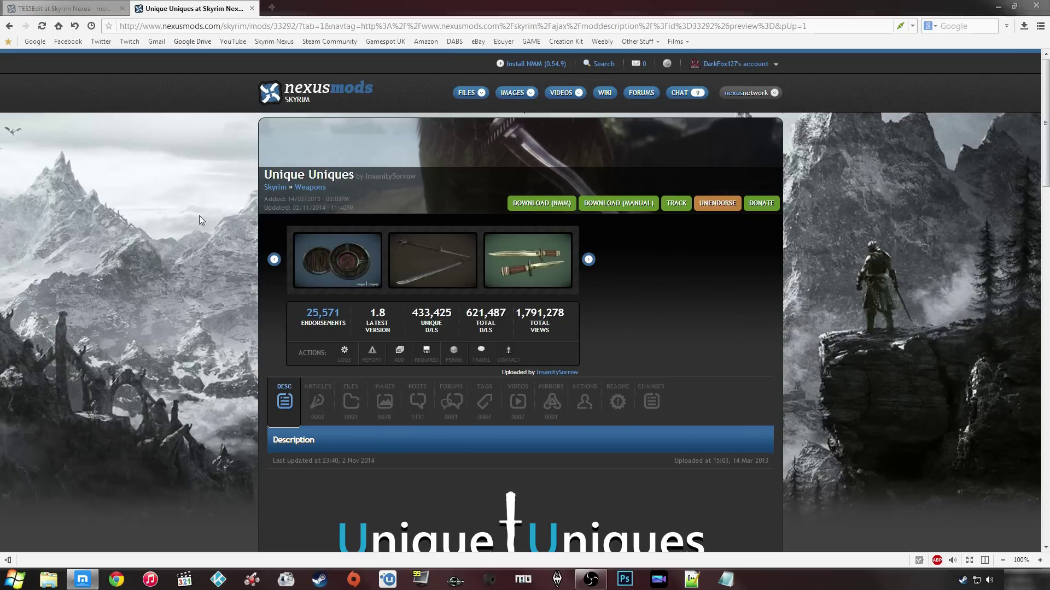
# Start the manual download of the TES5Edit_3_1 main file from the TES5Edit mod page
pyautogui.click(74, 8)
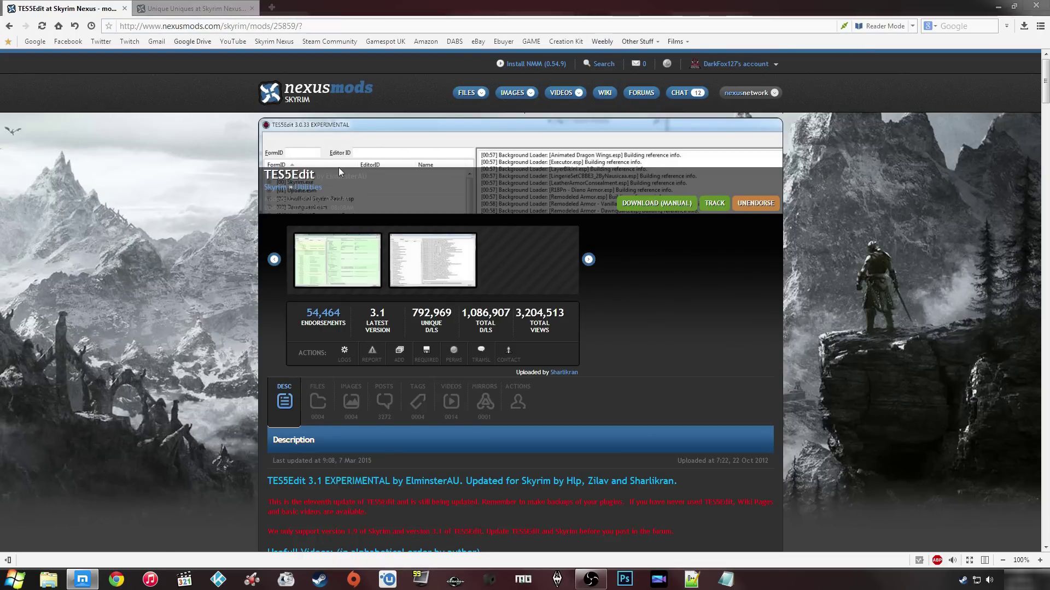
pyautogui.scroll(-5, 339, 167)
pyautogui.click(305, 235)
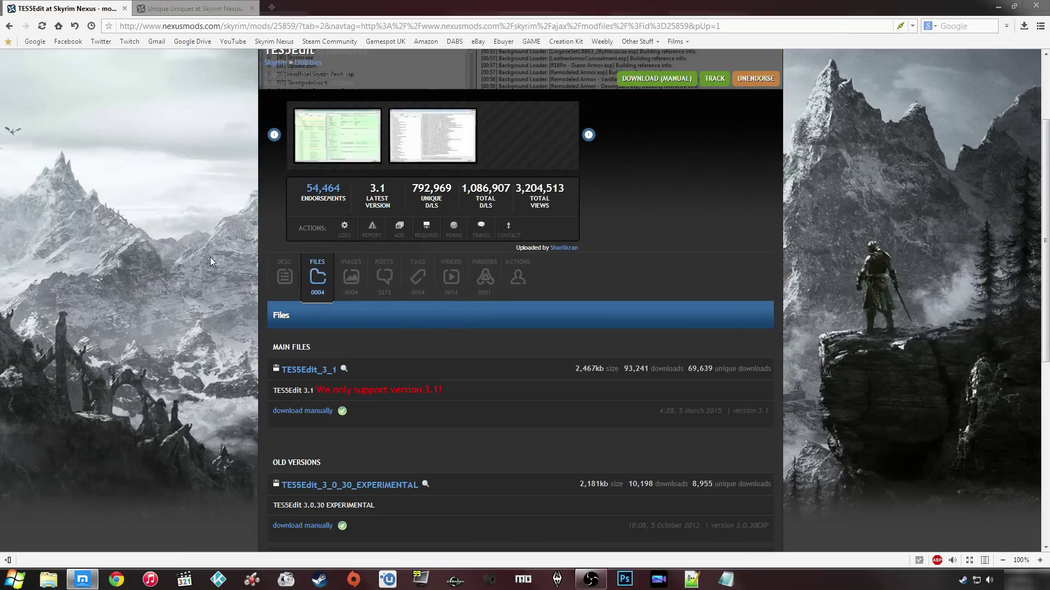
pyautogui.click(307, 411)
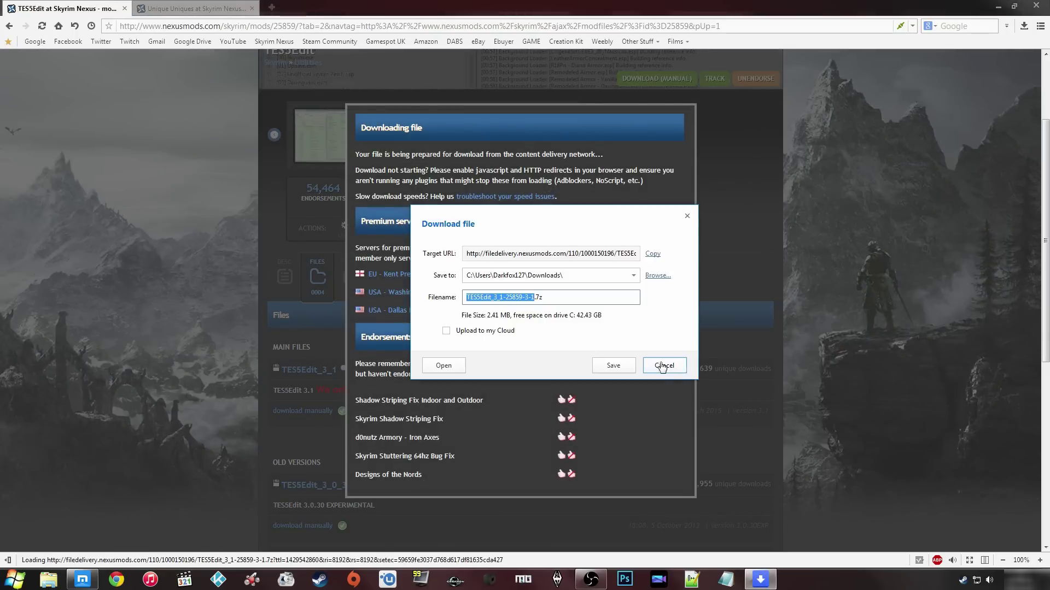
pyautogui.click(623, 365)
pyautogui.click(199, 269)
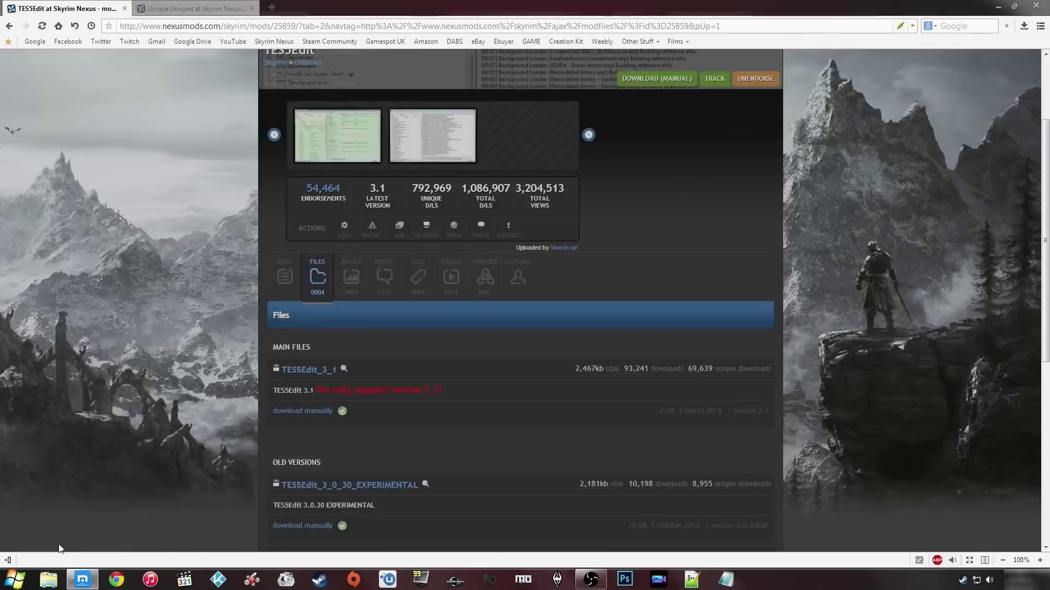
# Extract the TES5Edit_3_1-25859-3-1 archive directly into the Downloads folder with 7-Zip
pyautogui.click(49, 579)
pyautogui.click(272, 208)
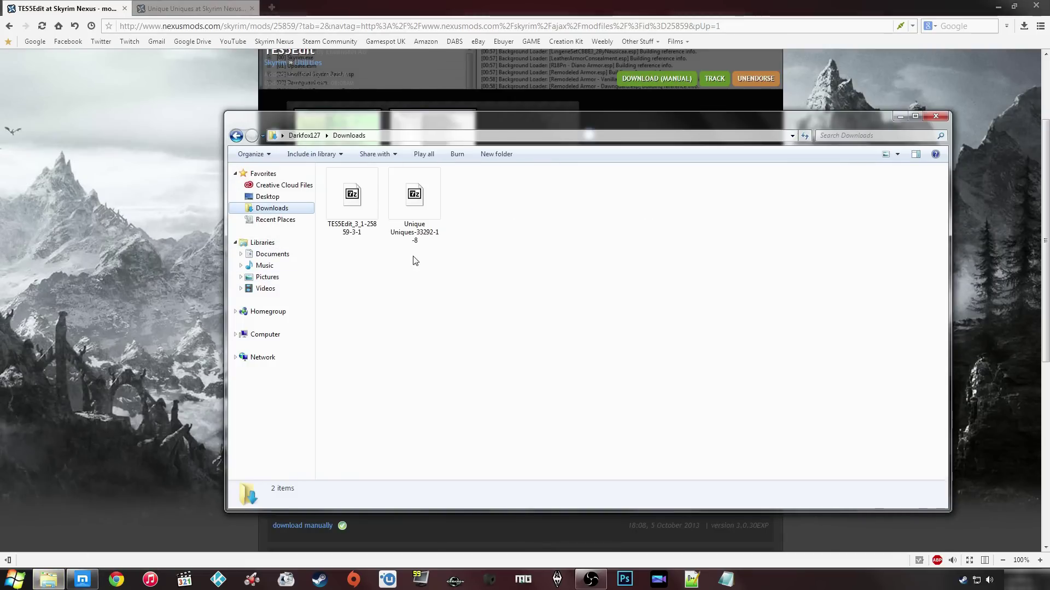
pyautogui.click(358, 225)
pyautogui.rightClick(358, 225)
pyautogui.moveTo(386, 218)
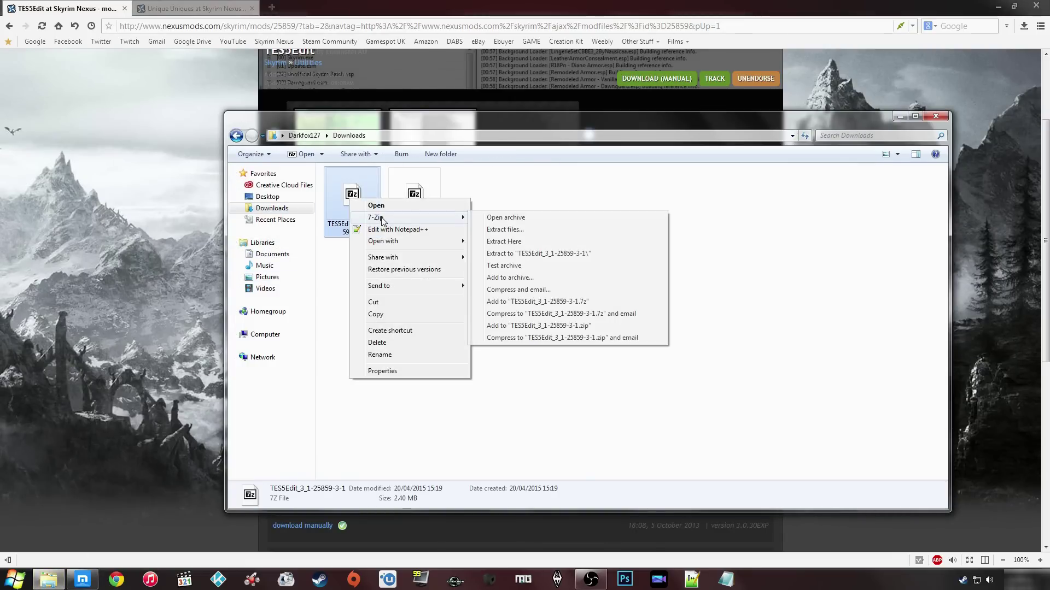
pyautogui.click(532, 242)
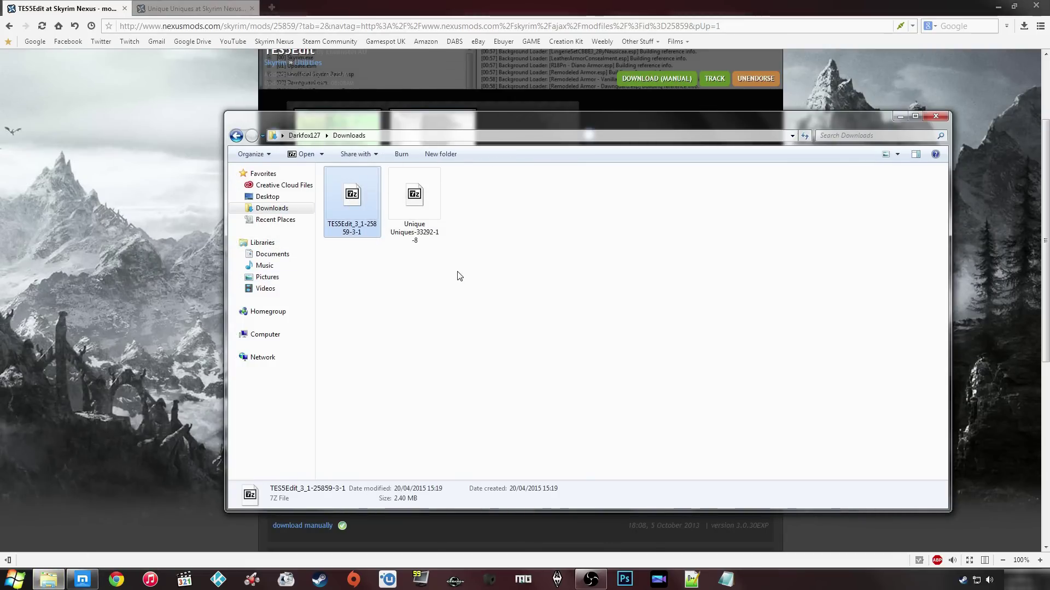
# Cut the Edit Scripts folder, the Skyrim.Hardcoded file, the TES5Edit Readme and the TES5Edit application from Downloads
pyautogui.click(368, 209)
pyautogui.keyDown('ctrl'); pyautogui.click(410, 217); pyautogui.keyUp('ctrl')
pyautogui.keyDown('ctrl'); pyautogui.click(474, 216); pyautogui.keyUp('ctrl')
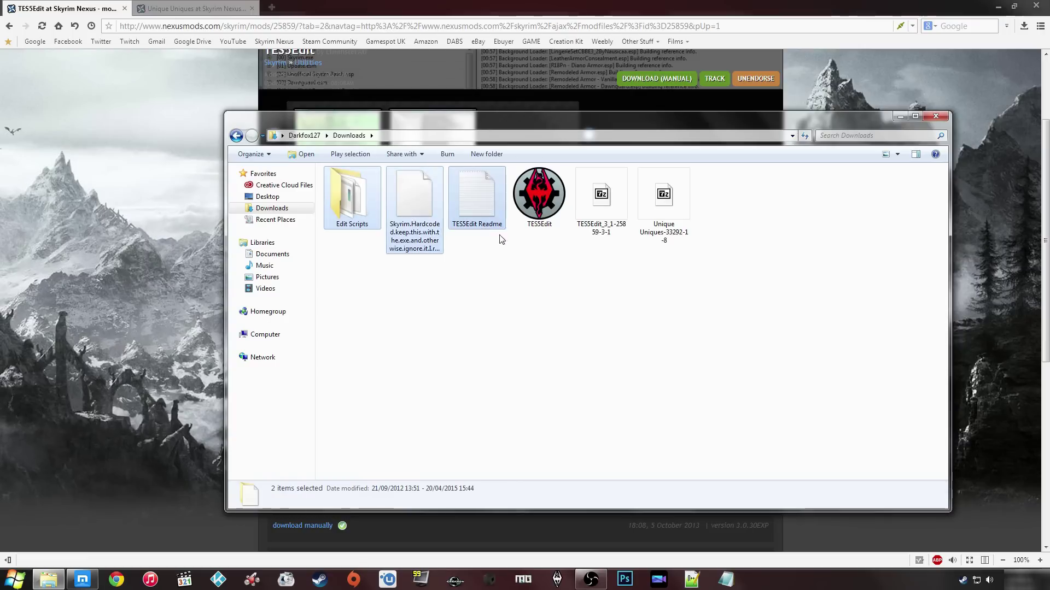
pyautogui.keyDown('ctrl'); pyautogui.click(536, 216); pyautogui.keyUp('ctrl')
pyautogui.rightClick(549, 203)
pyautogui.click(573, 269)
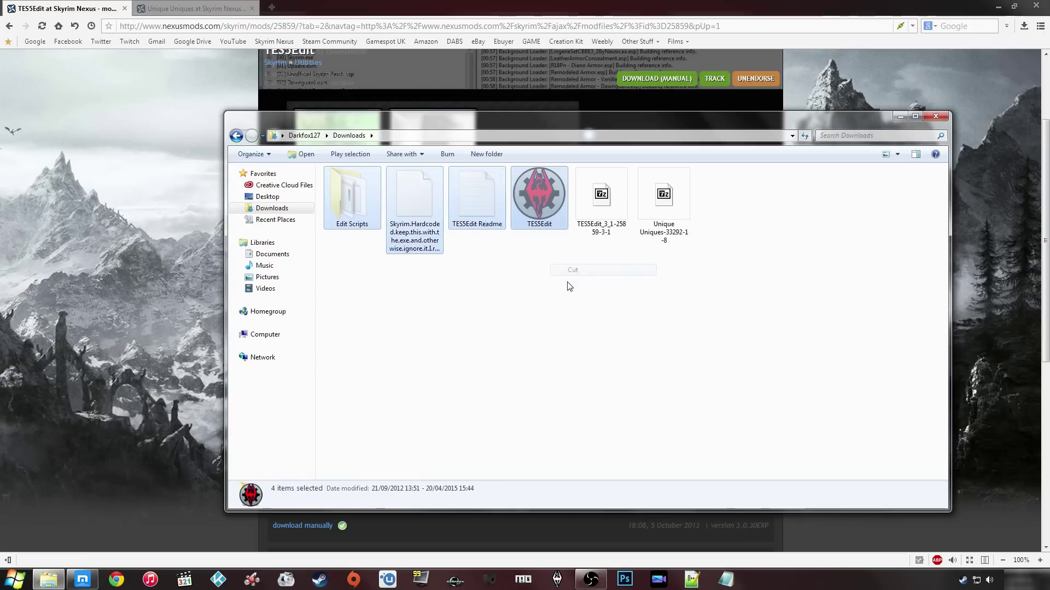
# Create a folder named TES5EDIT in Program Files (x86) on the C: drive
pyautogui.click(265, 334)
pyautogui.doubleClick(377, 197)
pyautogui.click(389, 244)
pyautogui.doubleClick(390, 244)
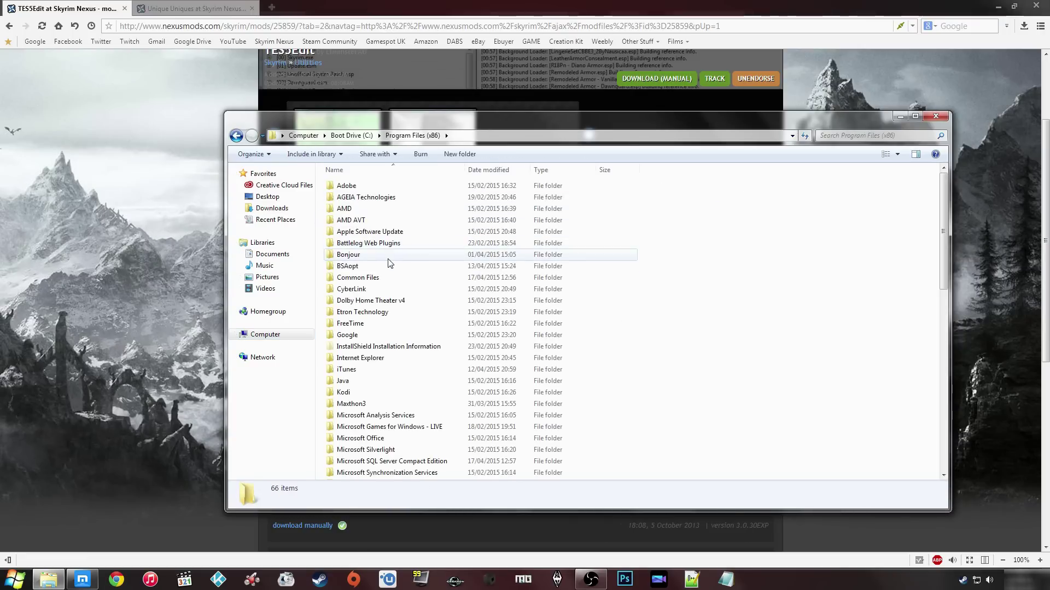
pyautogui.rightClick(705, 328)
pyautogui.moveTo(743, 461)
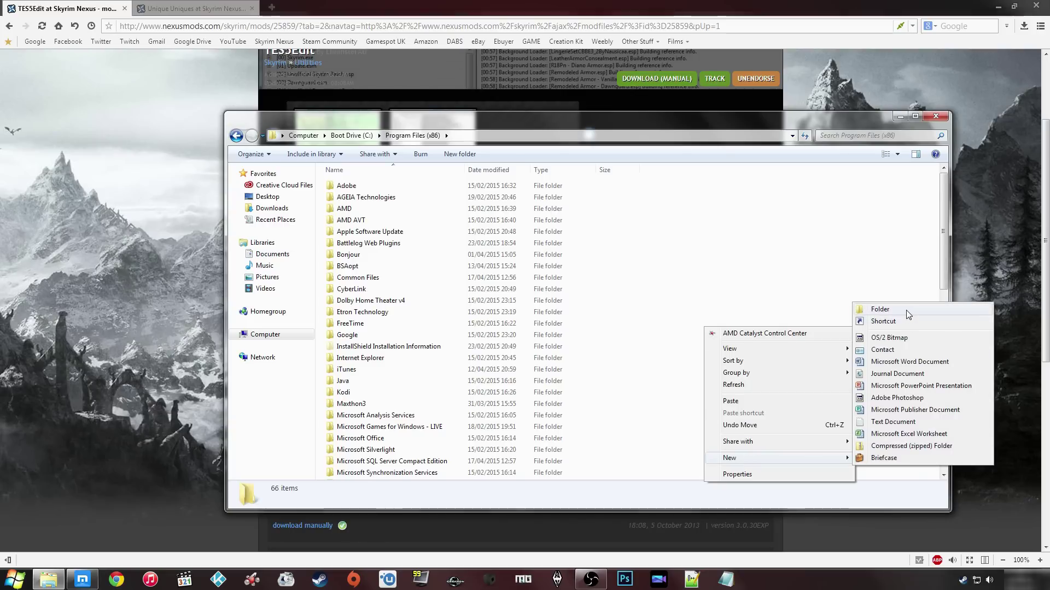
pyautogui.click(907, 314)
pyautogui.write('TERS')
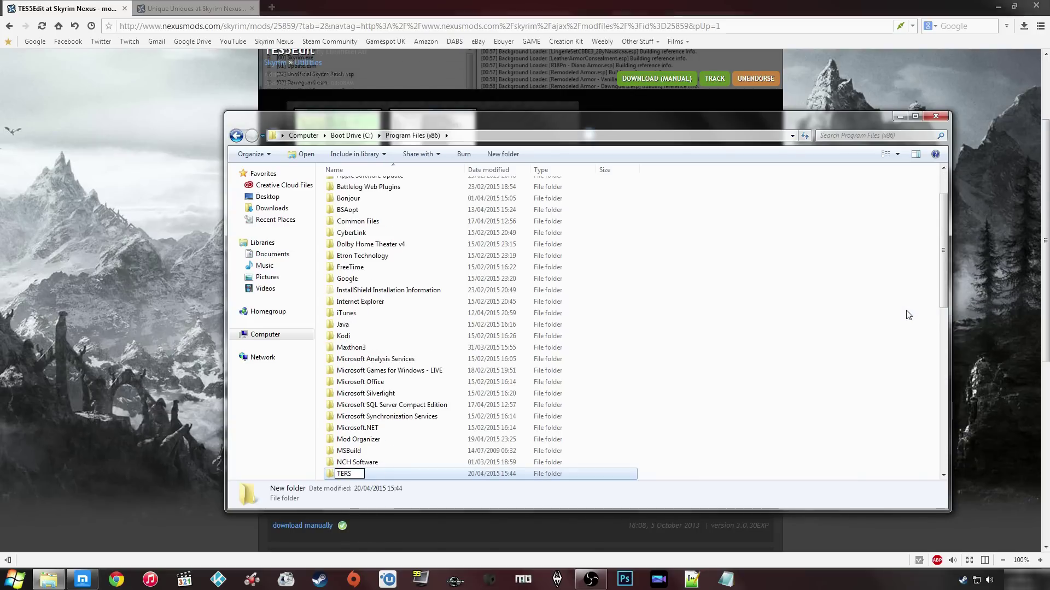
pyautogui.press('BackSpace')
pyautogui.press('BackSpace')
pyautogui.write('S5EDIT')
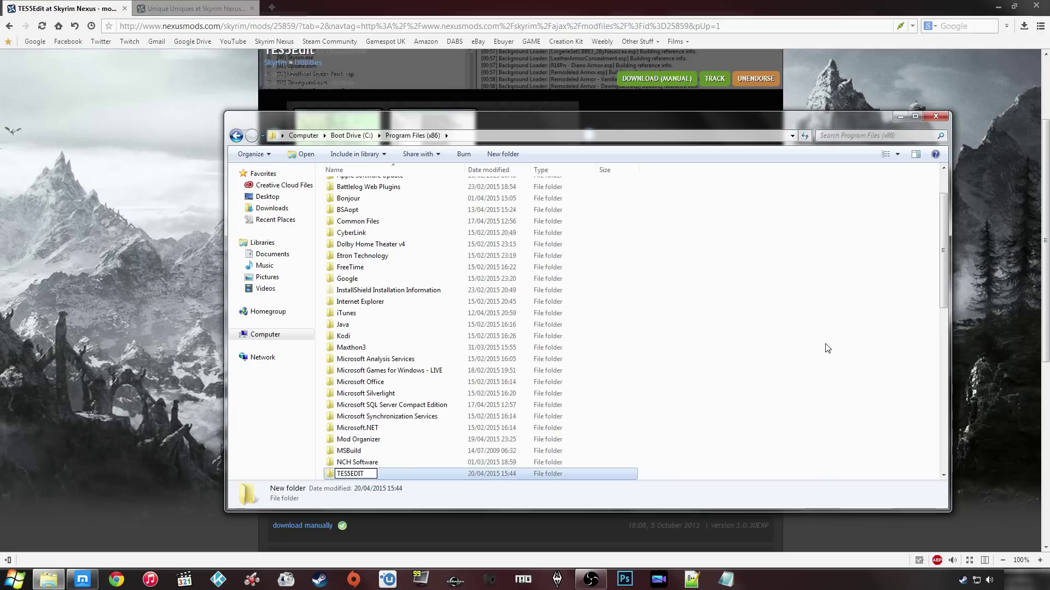
pyautogui.click(824, 343)
# Paste the cut TES5Edit files into the new TES5EDIT folder
pyautogui.click(353, 460)
pyautogui.scroll(-7, 353, 458)
pyautogui.scroll(-3, 429, 398)
pyautogui.doubleClick(428, 395)
pyautogui.rightClick(427, 393)
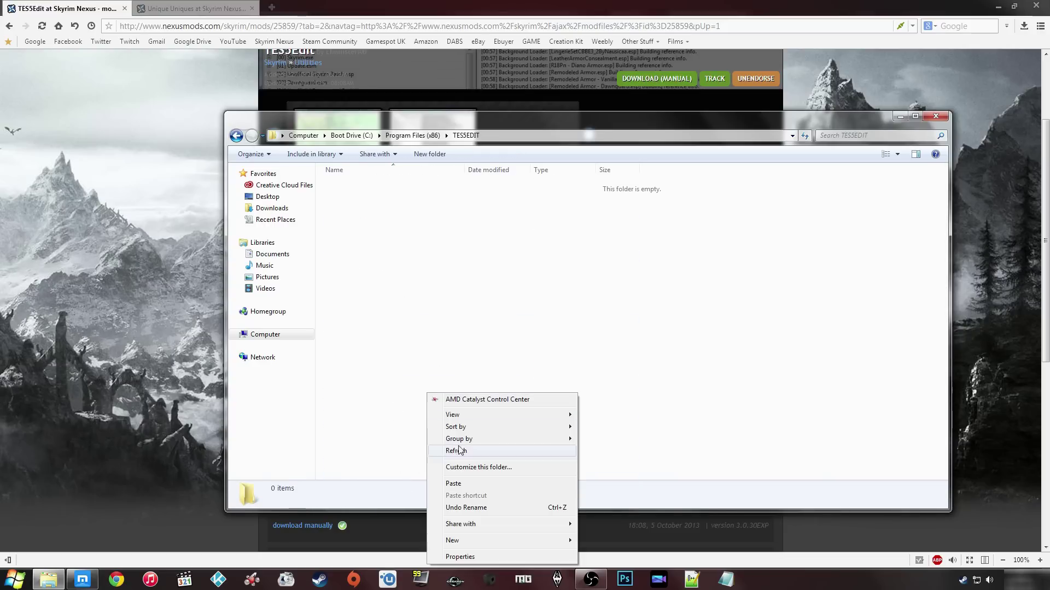
pyautogui.click(448, 483)
pyautogui.click(432, 298)
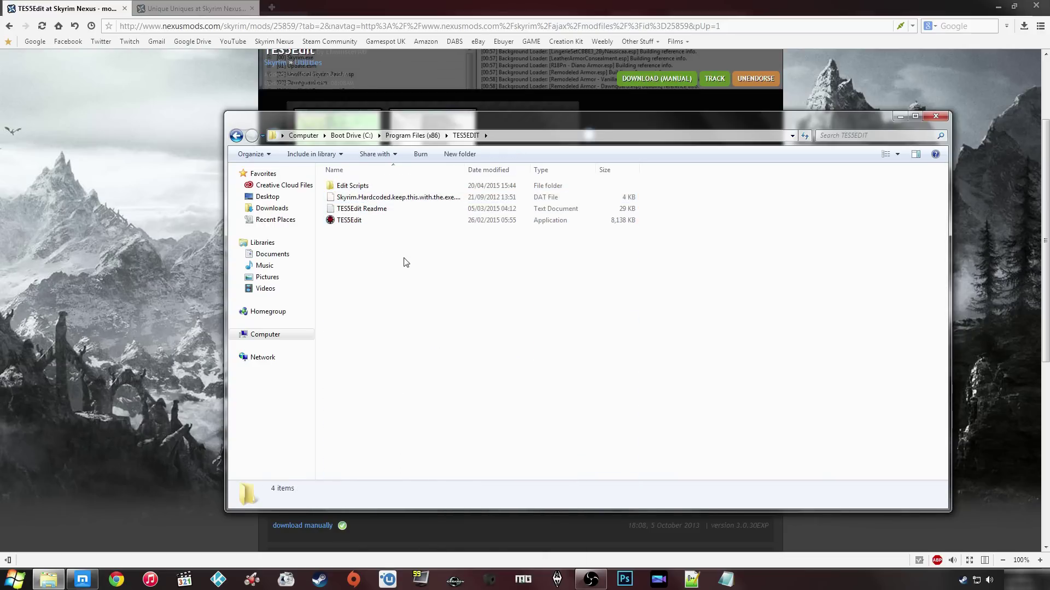
# Pin the TES5Edit application to the taskbar and close the folder window
pyautogui.rightClick(376, 220)
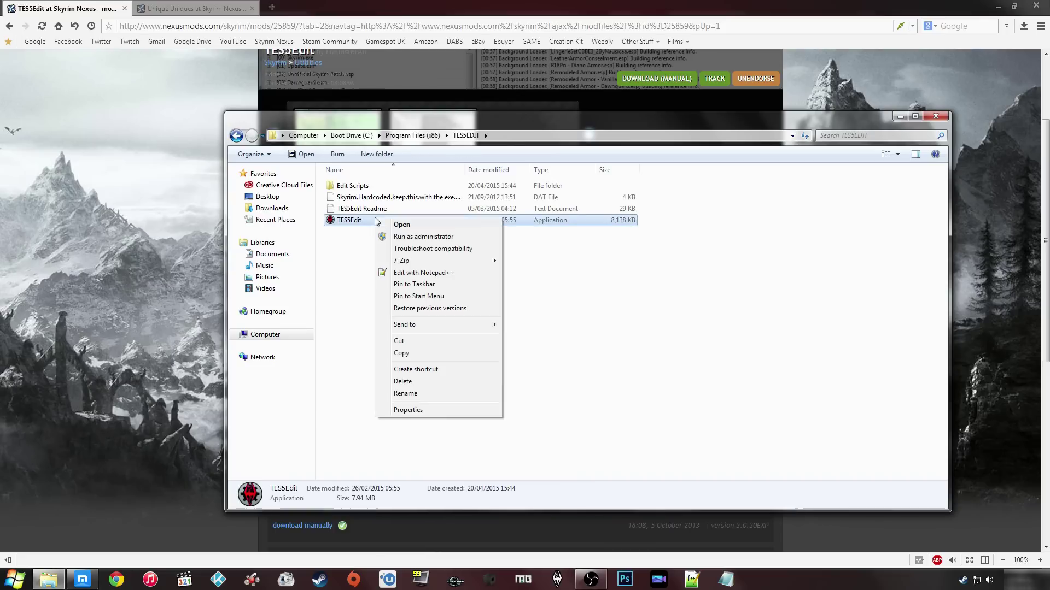
pyautogui.click(435, 285)
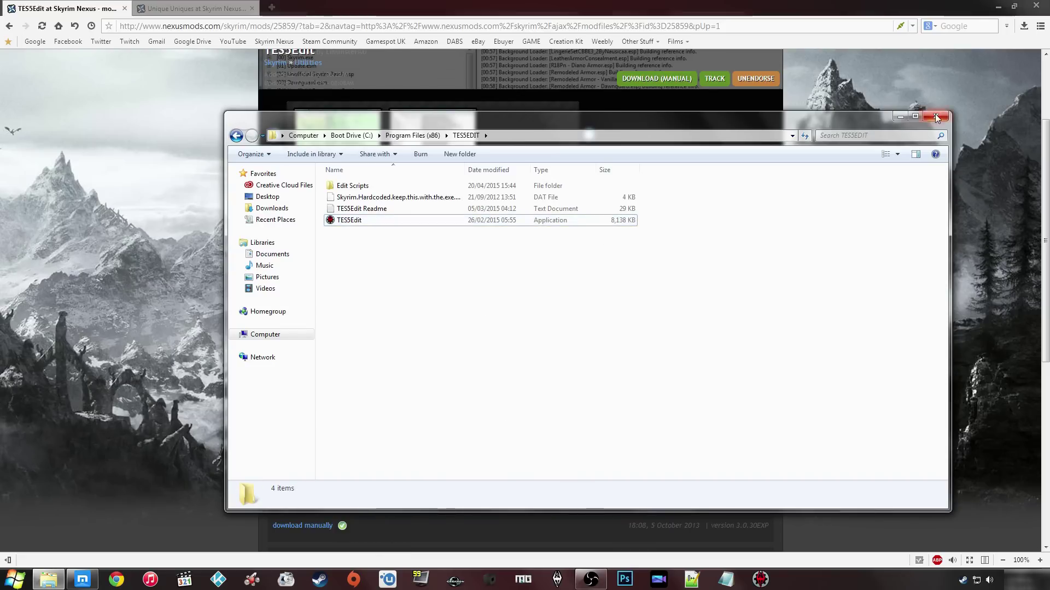
pyautogui.click(936, 117)
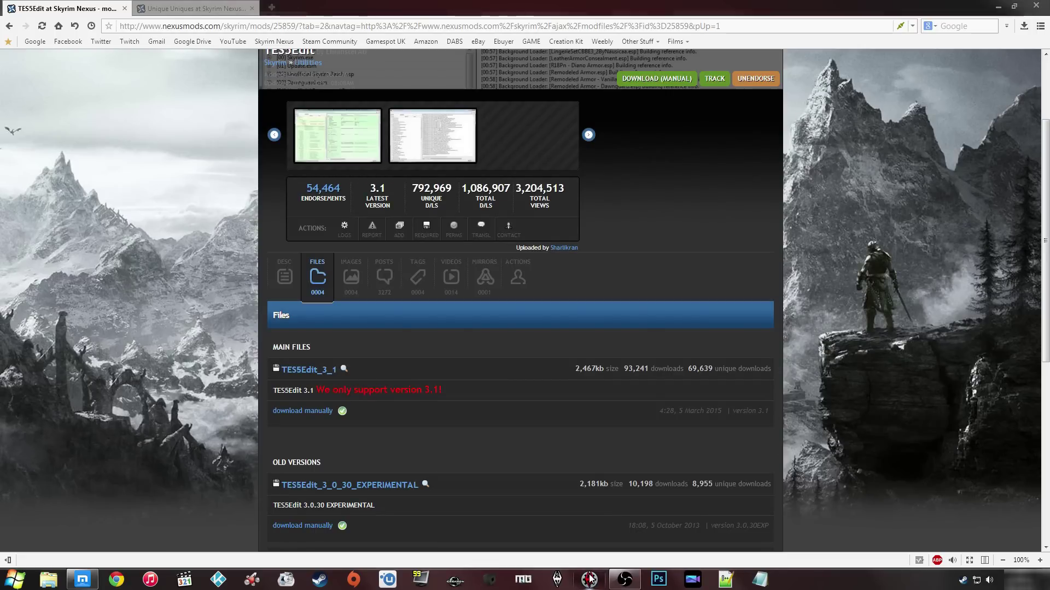
# Find "skyrim" among the installed programs, run The Elder Scrolls V Skyrim launcher once and exit it
pyautogui.click(15, 579)
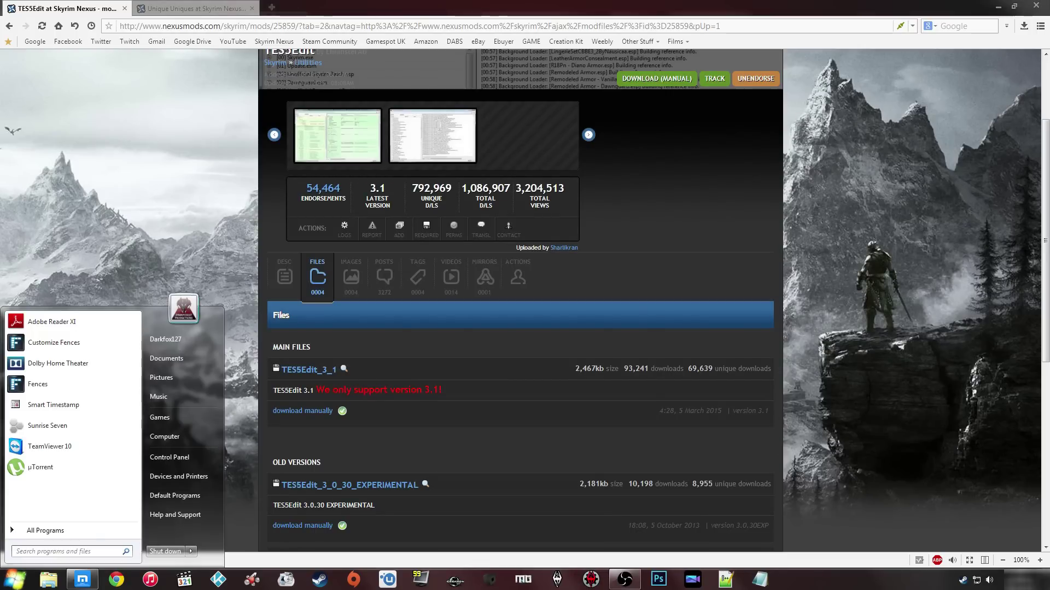
pyautogui.write('skyrim')
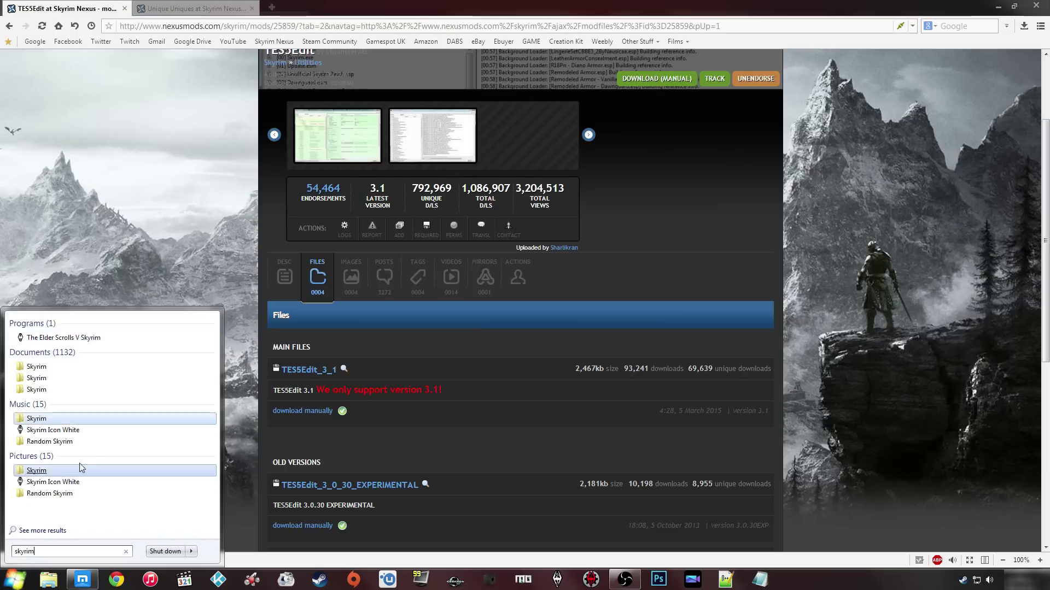
pyautogui.click(55, 339)
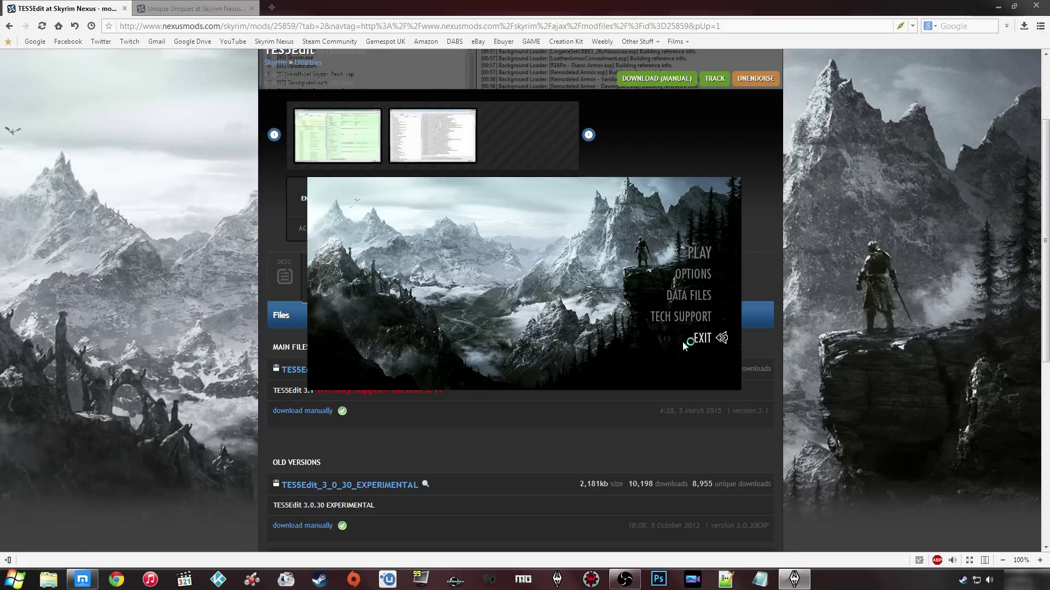
pyautogui.click(687, 342)
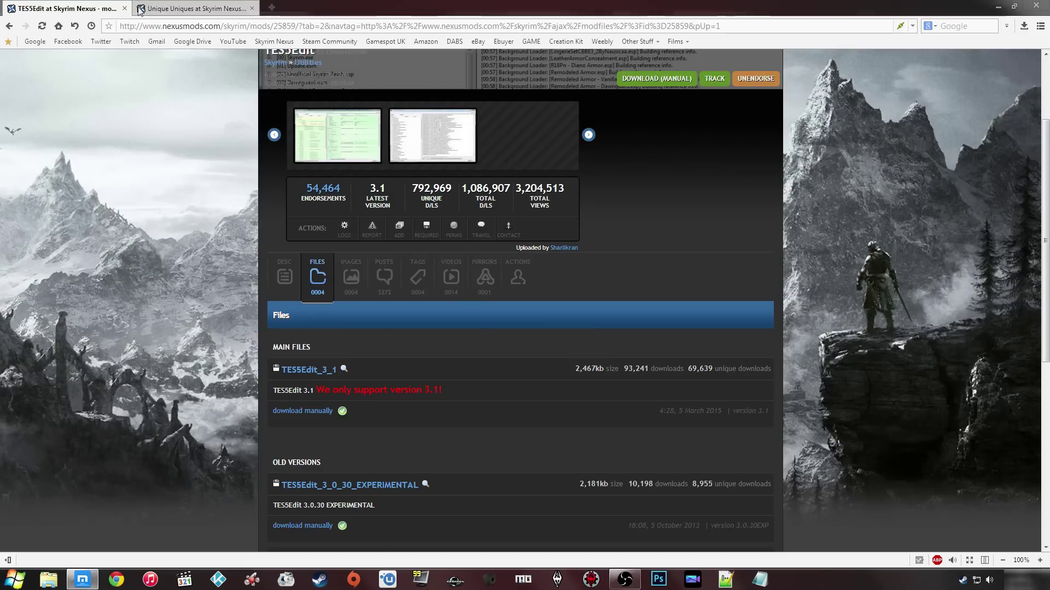
# Start TES5Edit and review the files in the Master/Plugin Selection list before closing the selection
pyautogui.click(1044, 580)
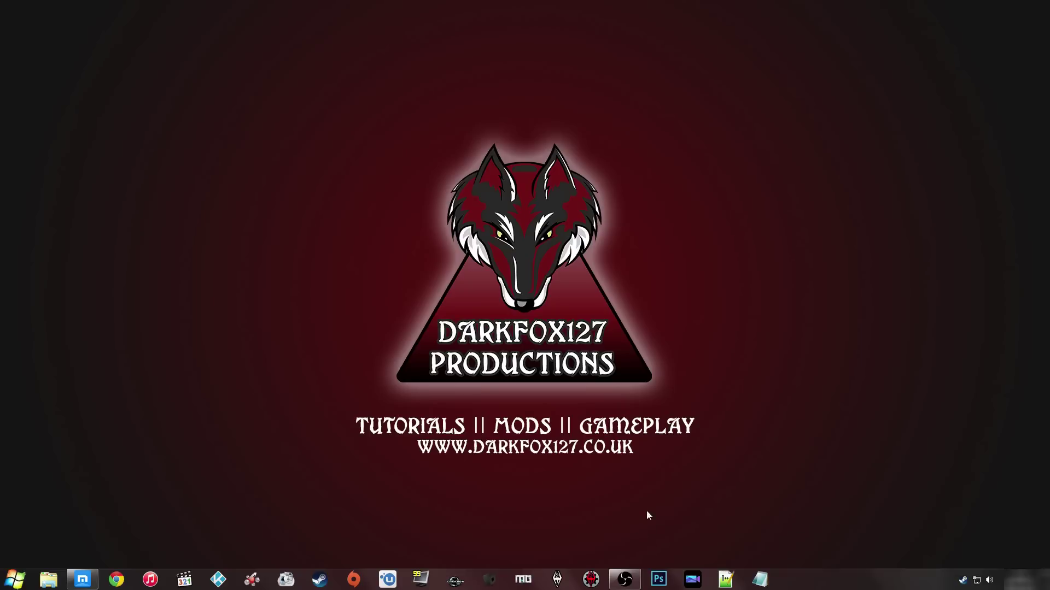
pyautogui.click(590, 578)
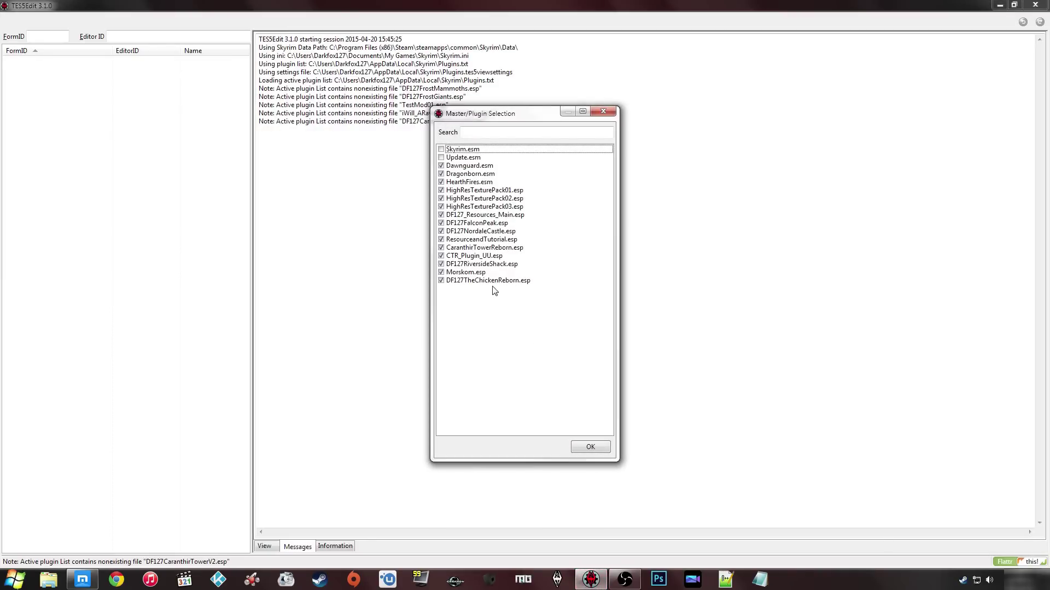
pyautogui.click(471, 158)
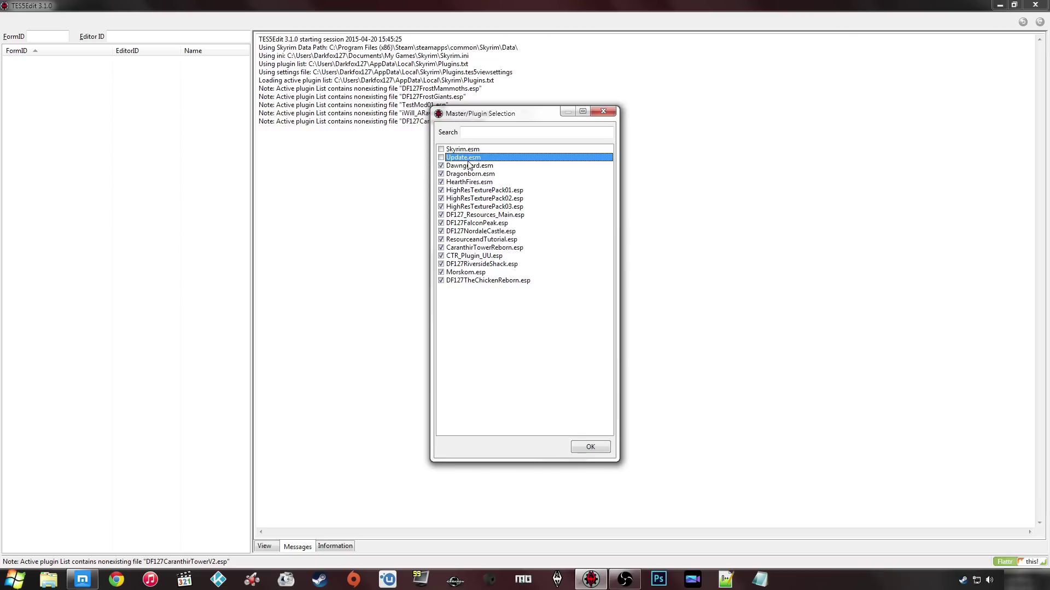
pyautogui.click(491, 199)
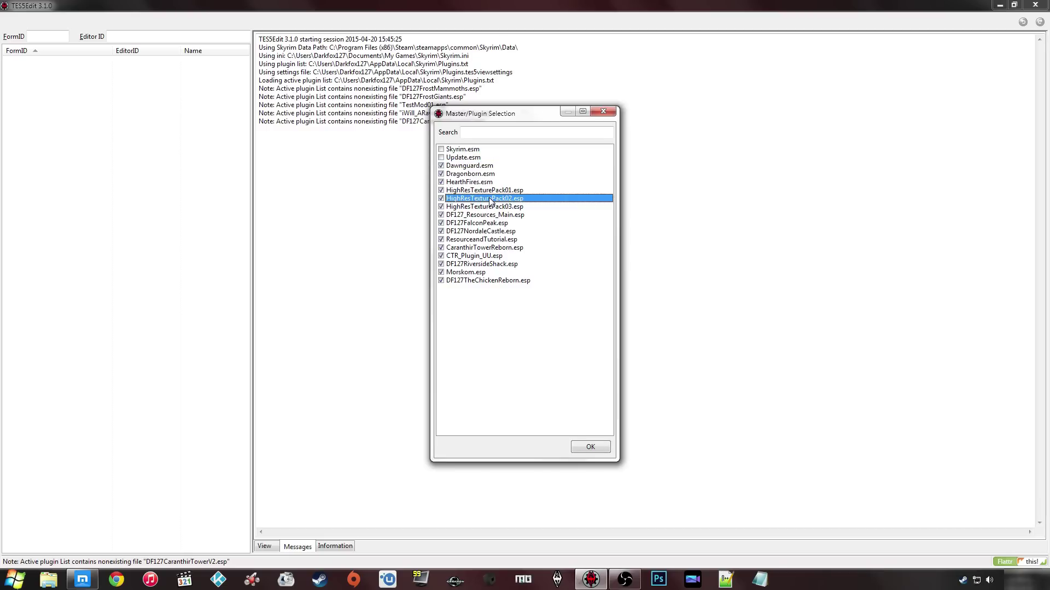
pyautogui.click(479, 225)
pyautogui.click(600, 111)
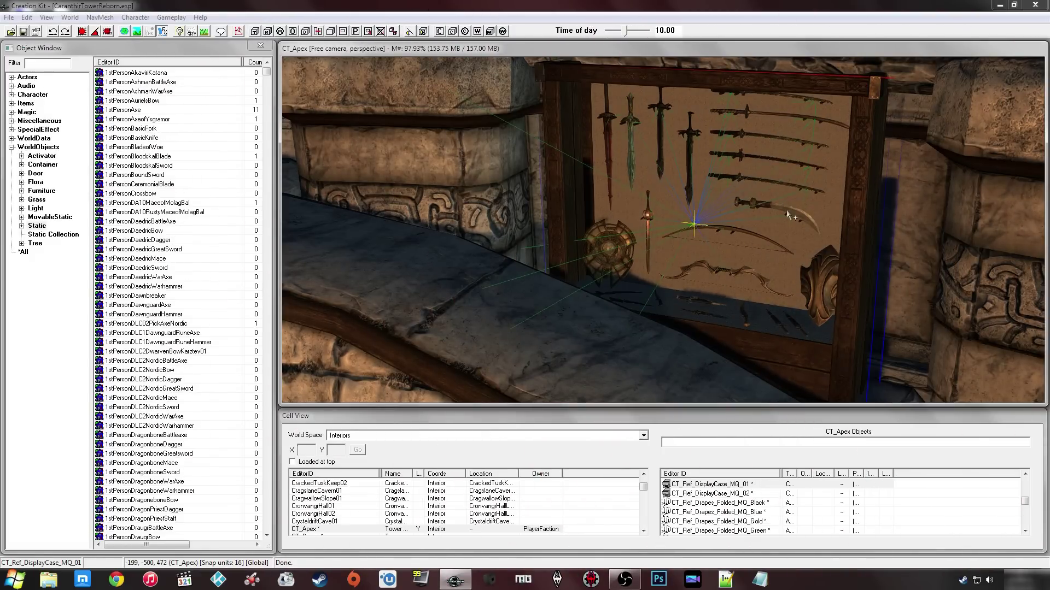
# Examine the weapon display case in the Creation Kit's CT_Apex cell, selecting the CT_Ref_Display_RedEagle sword
pyautogui.moveTo(740, 198); pyautogui.dragTo(673, 234)
pyautogui.scroll(5, 674, 234)
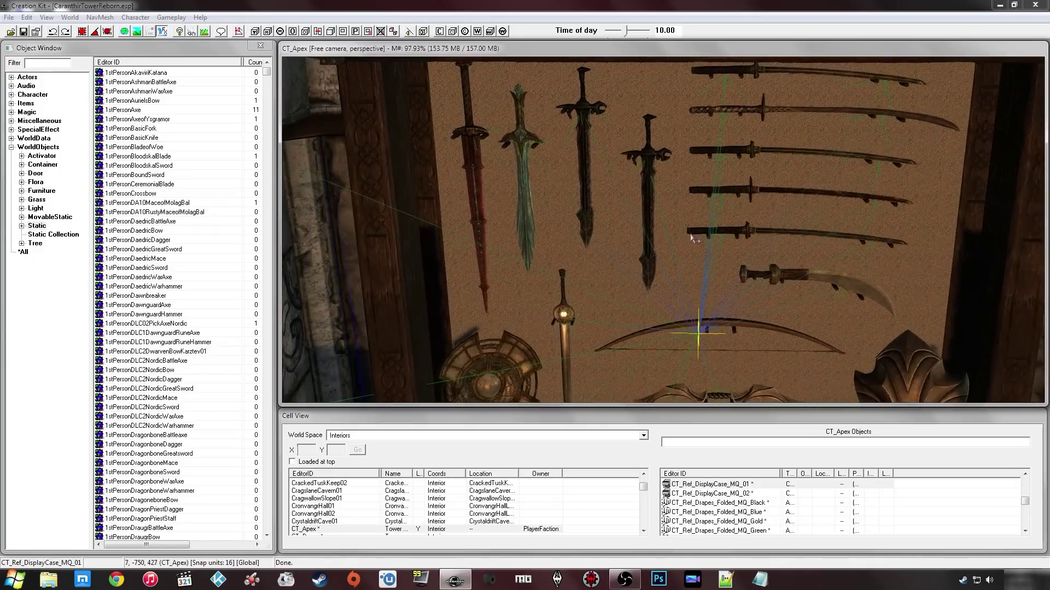
pyautogui.click(652, 153)
pyautogui.scroll(-8, 657, 152)
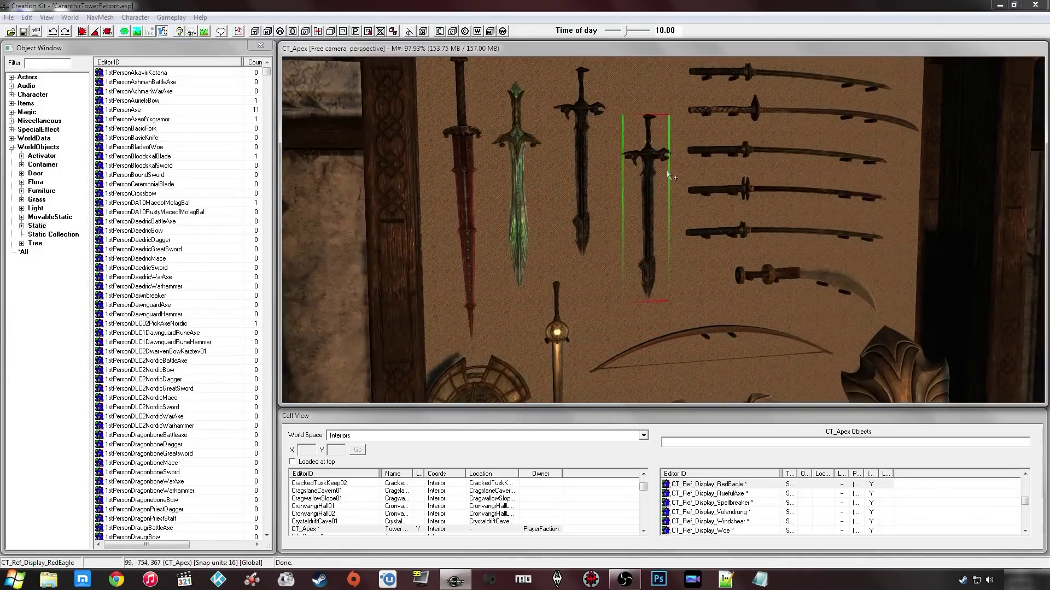
# Inspect the swords in the display case one by one, including CT_Ref_Display_EbonyBlade and CT_Ref_Display_Akaviri
pyautogui.moveTo(674, 176); pyautogui.dragTo(639, 189)
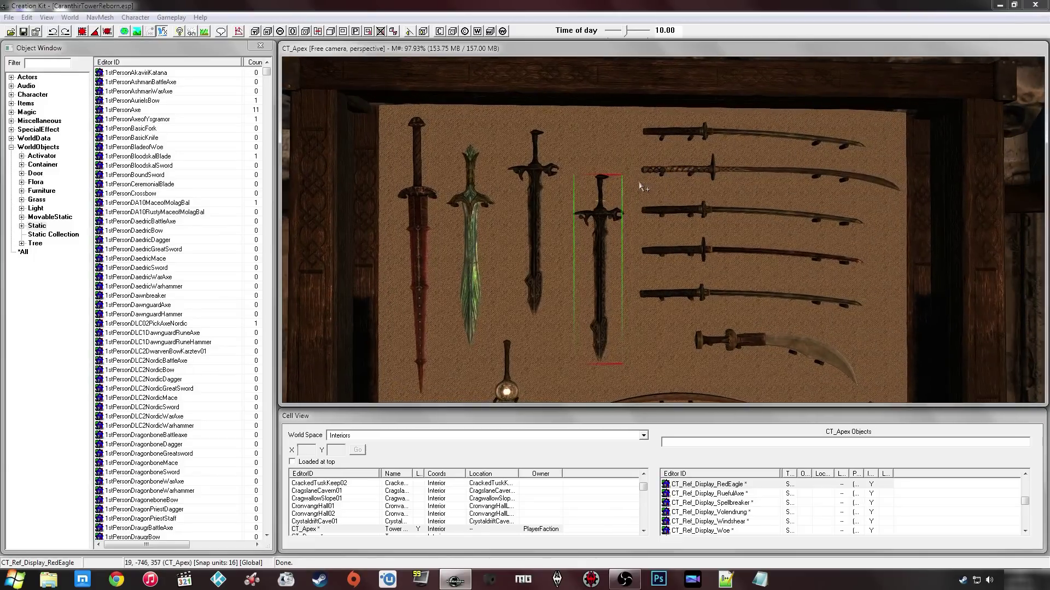
pyautogui.click(537, 174)
pyautogui.click(603, 218)
pyautogui.click(676, 212)
pyautogui.click(682, 174)
pyautogui.moveTo(695, 180)
pyautogui.mouseDown()
pyautogui.moveTo(708, 170)
pyautogui.moveTo(679, 184)
pyautogui.mouseUp()
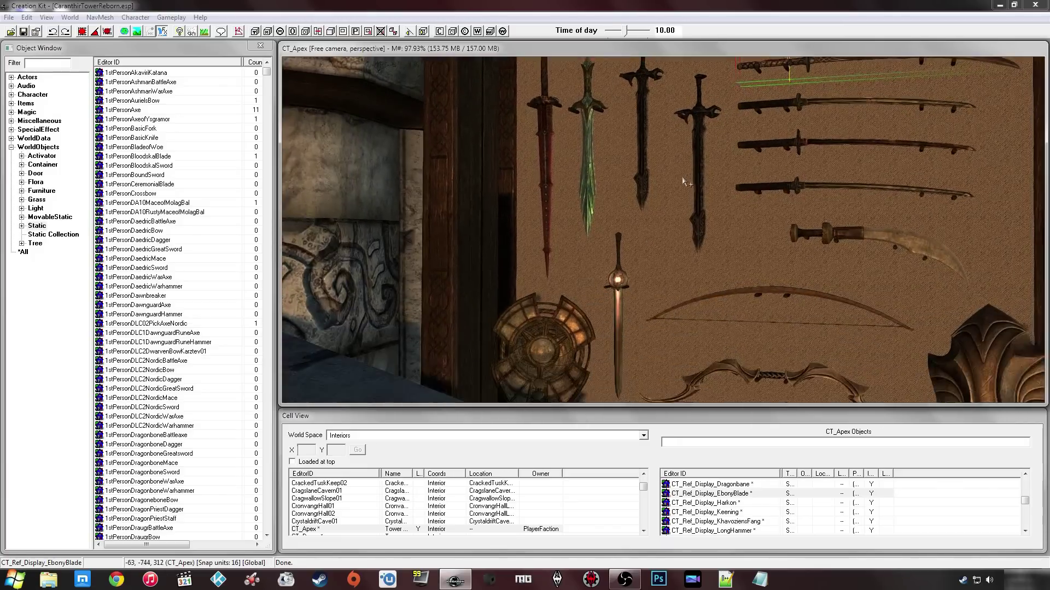
pyautogui.scroll(-3, 681, 181)
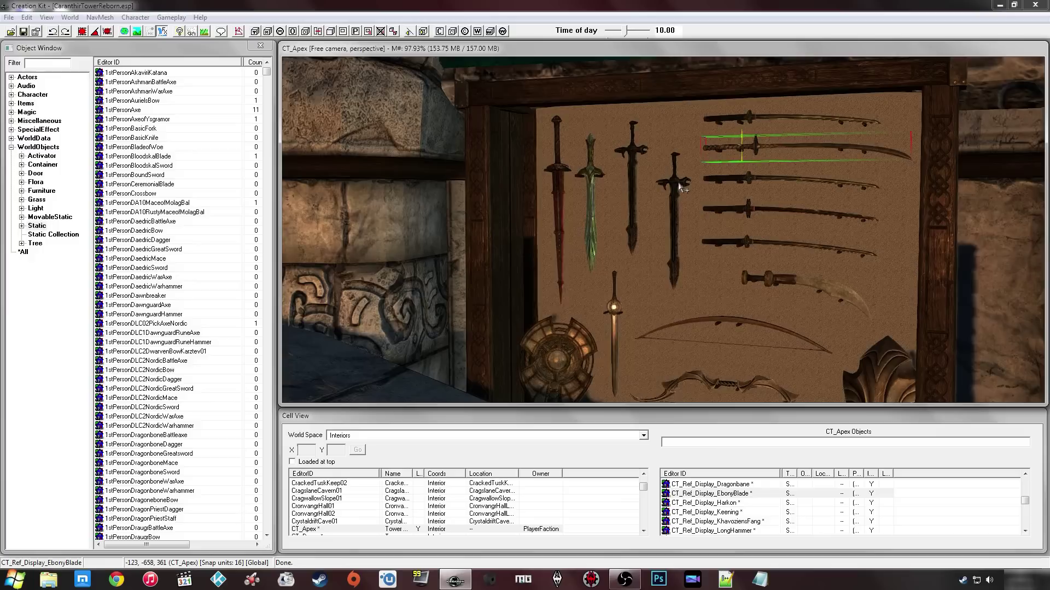
pyautogui.click(751, 116)
pyautogui.moveTo(735, 152); pyautogui.dragTo(752, 155)
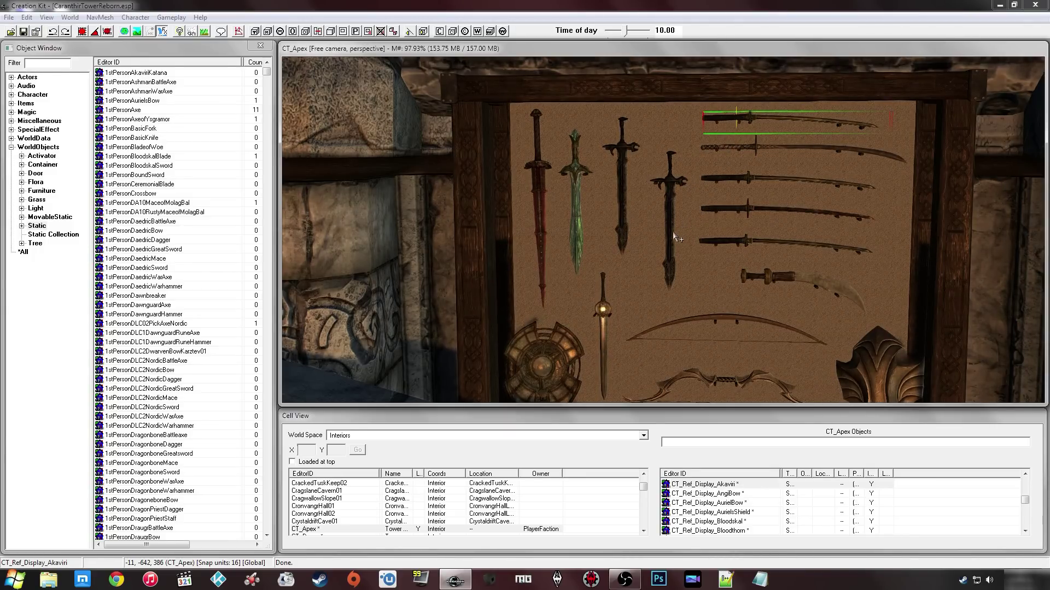
# Examine the CT_Ref_Display_RedEagle sword and look over the 1stPersonBasicFork and 1stPersonAxeofYsgramor entries among the world objects
pyautogui.click(670, 188)
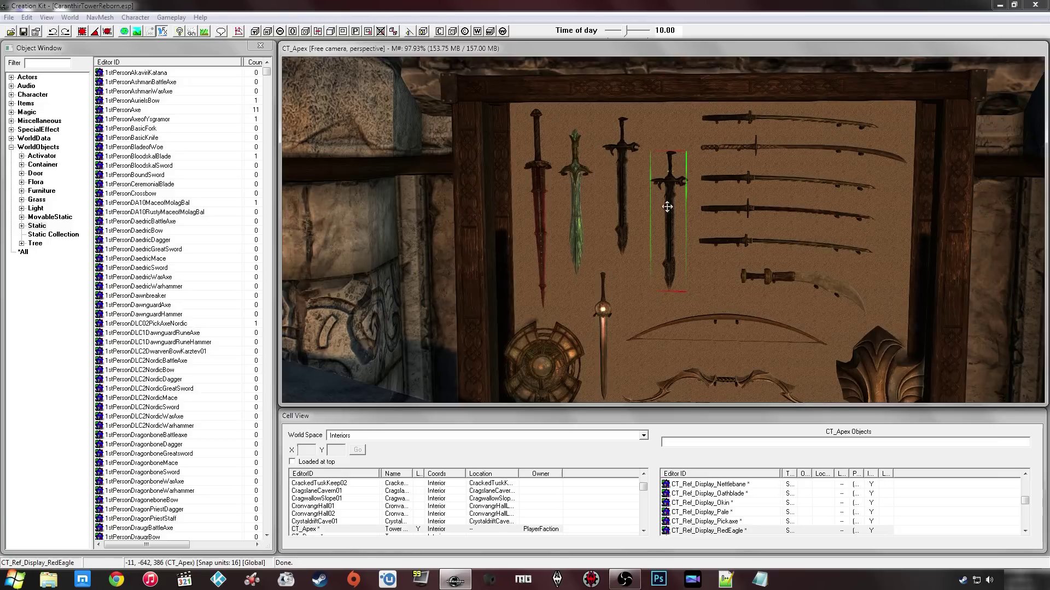
pyautogui.moveTo(708, 218); pyautogui.dragTo(682, 212)
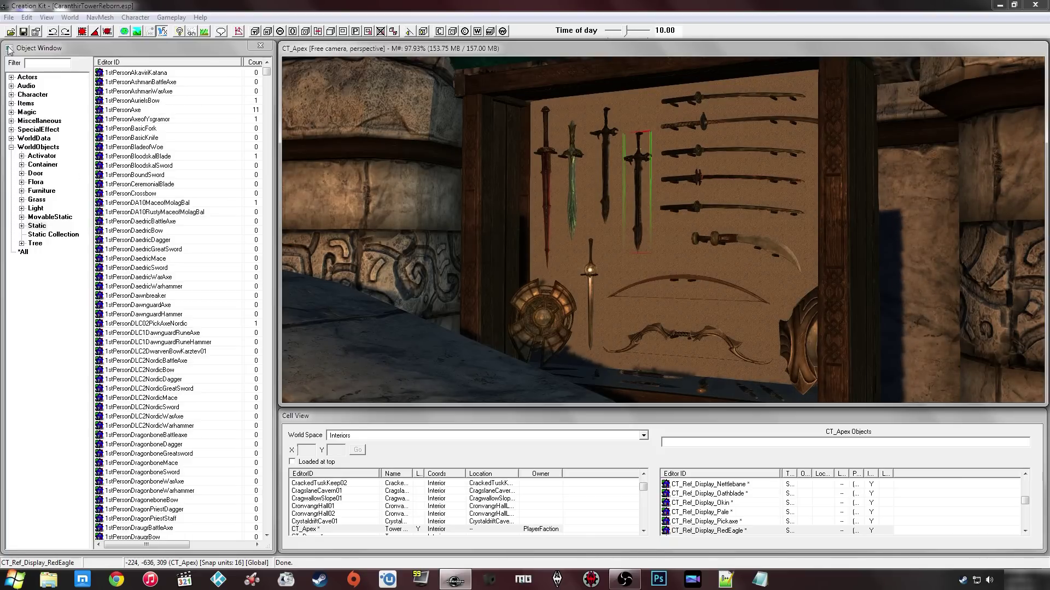
pyautogui.click(147, 128)
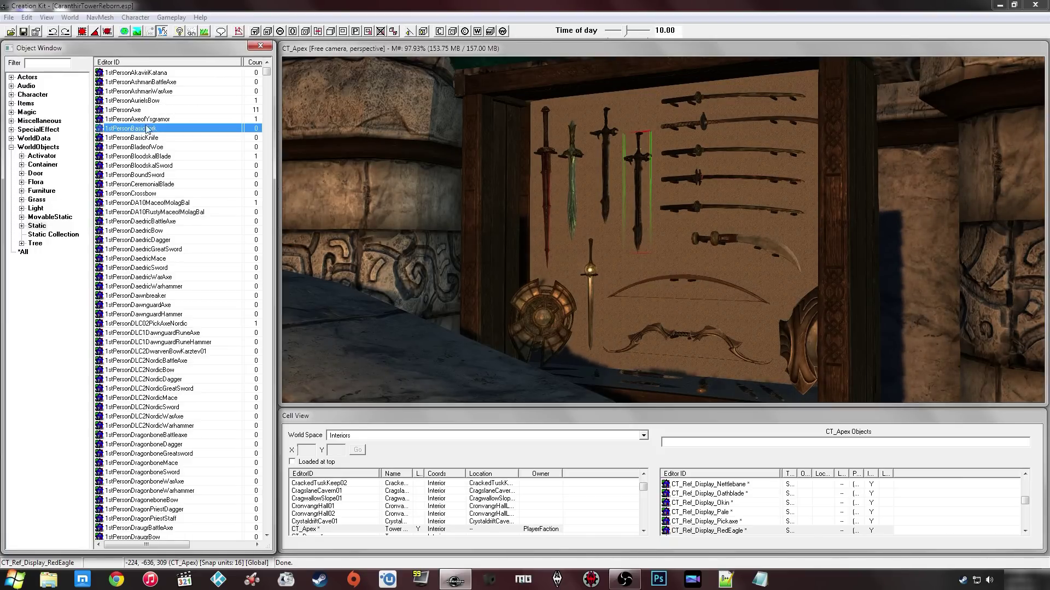
pyautogui.click(141, 118)
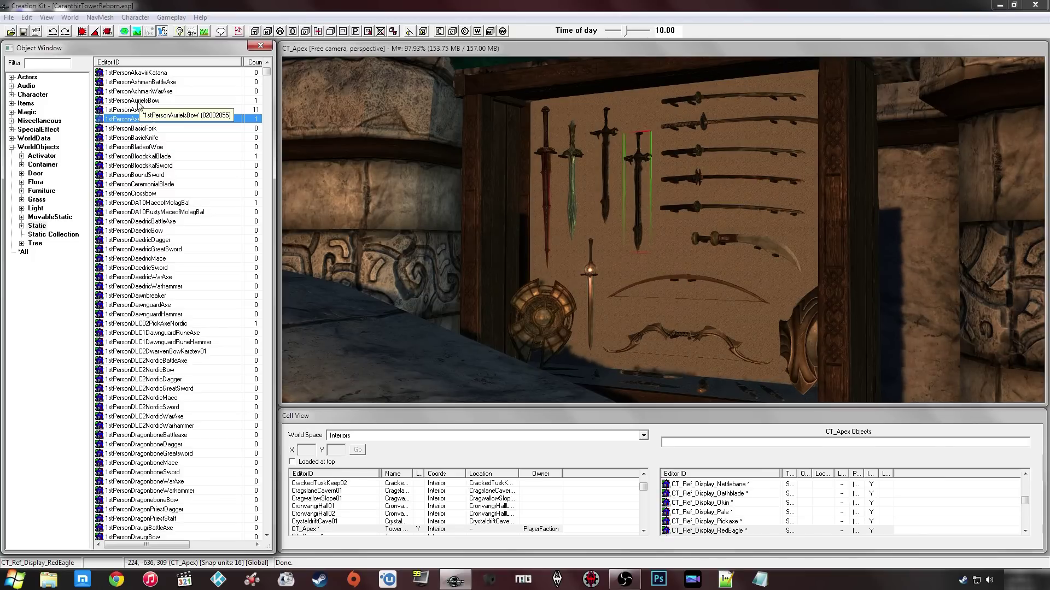
pyautogui.moveTo(452, 171)
pyautogui.mouseDown()
pyautogui.moveTo(496, 202)
pyautogui.moveTo(455, 172)
pyautogui.mouseUp()
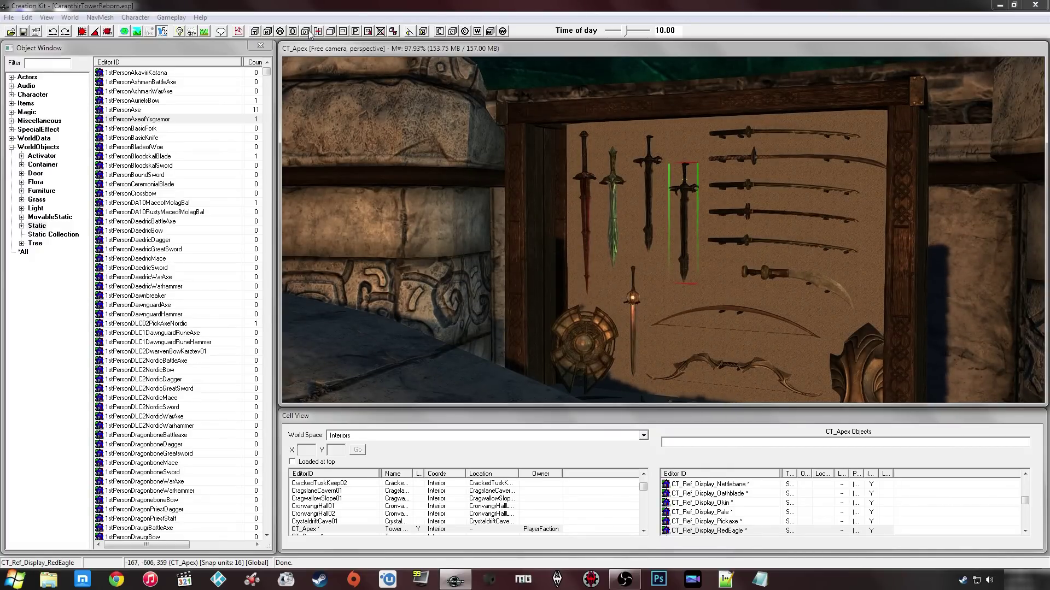
# Look at the 1stPersonBloodskalSword object entry, and select the CT_Ref_Display_RedEagle and CT_Ref_Display_Bloodskal swords in the display case
pyautogui.click(159, 166)
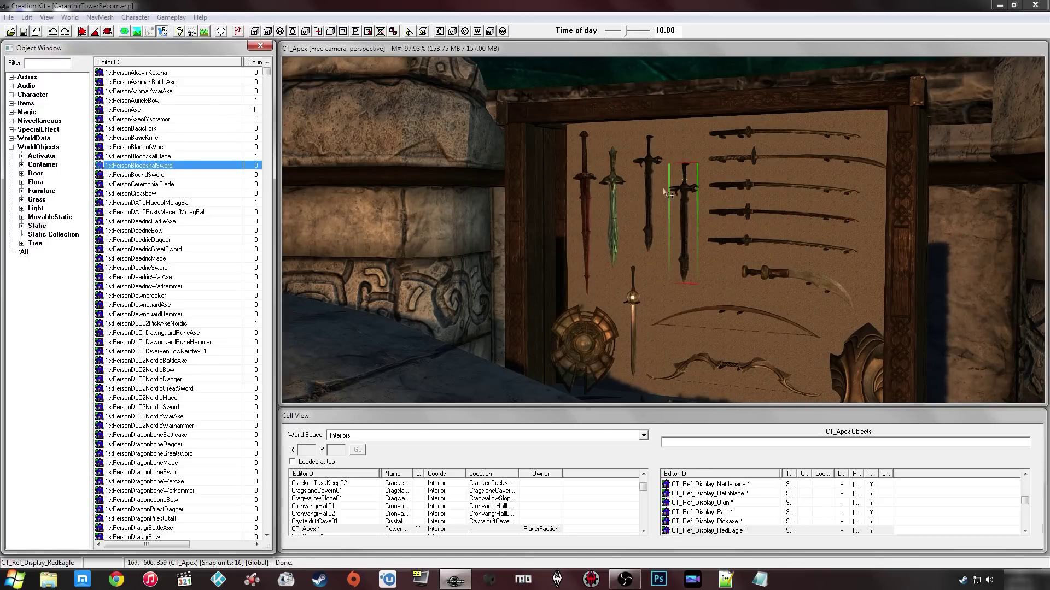
pyautogui.click(651, 159)
pyautogui.click(683, 189)
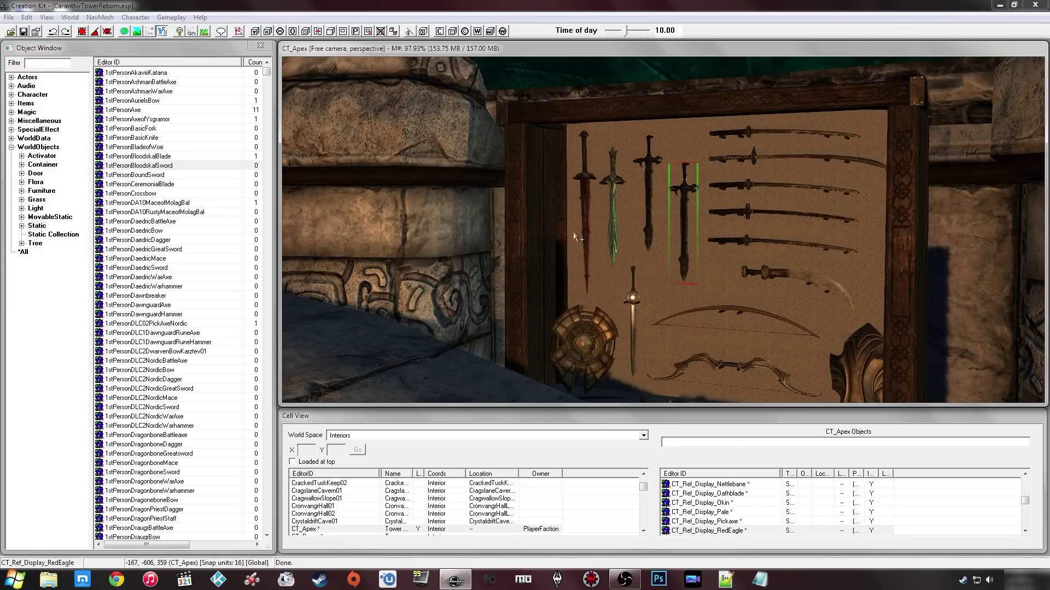
pyautogui.click(587, 216)
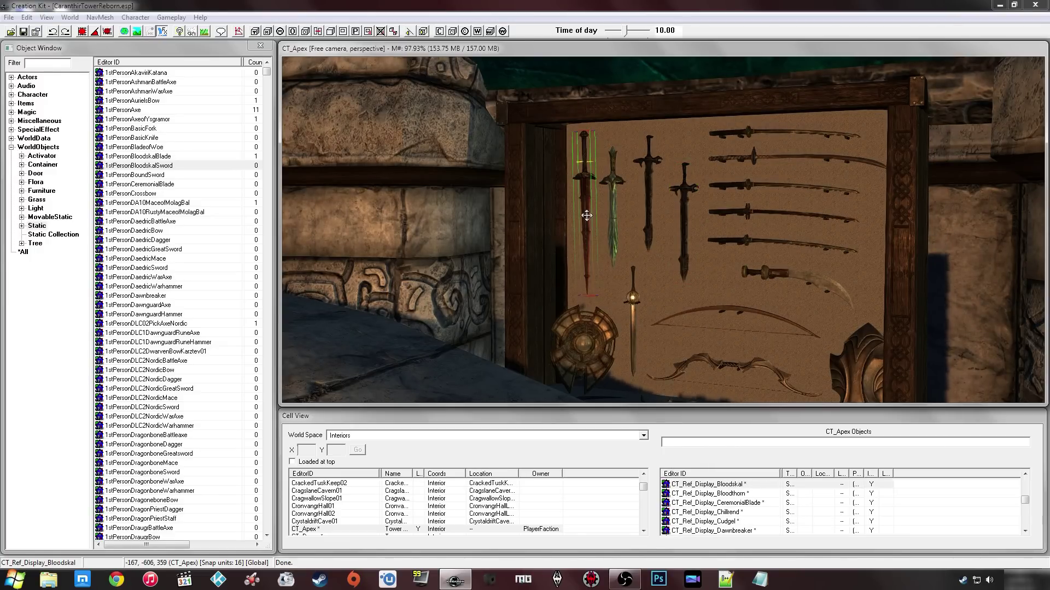